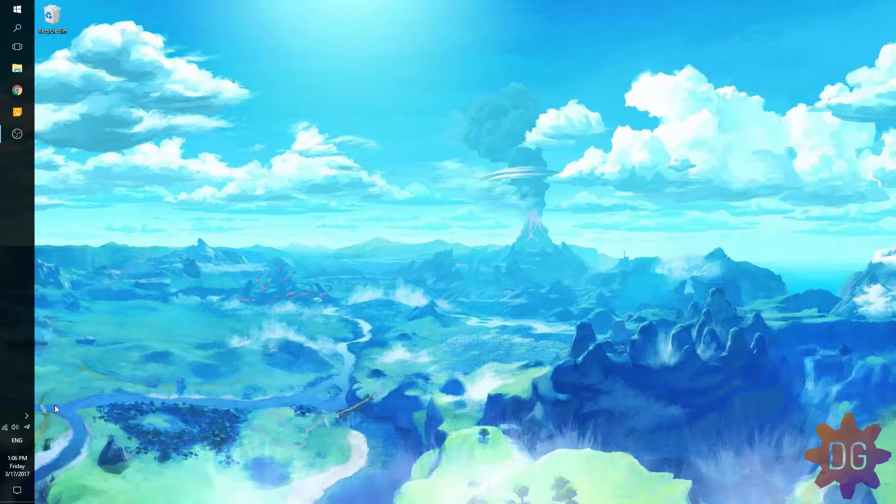
Open Radeon Settings, go to Global WattMan in the global gaming settings, and show the average monitoring readings
click(27, 414)
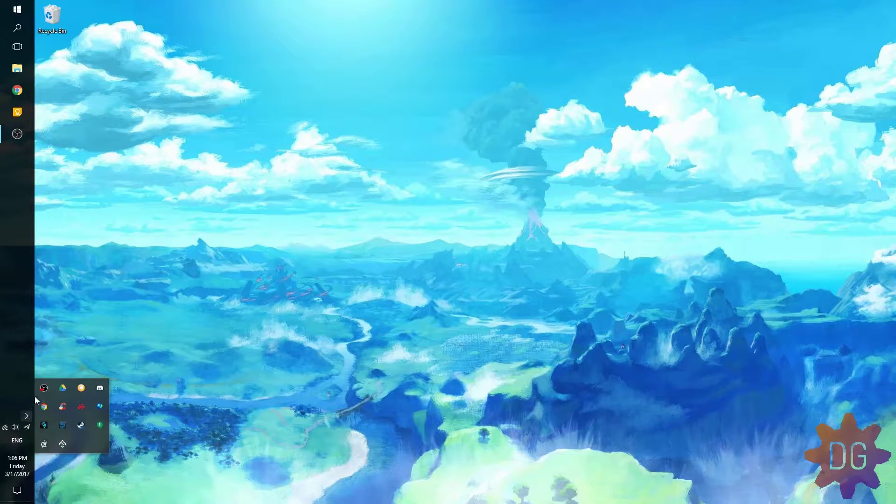
right_click(83, 405)
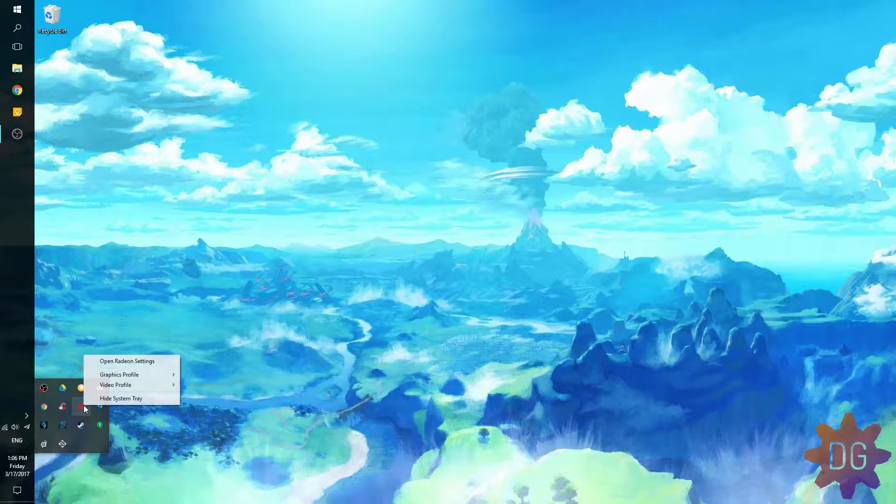
click(107, 361)
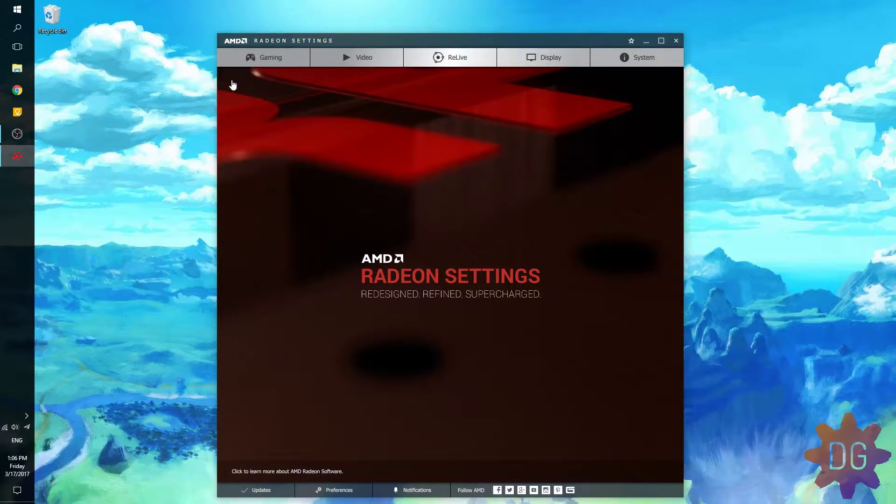
click(262, 63)
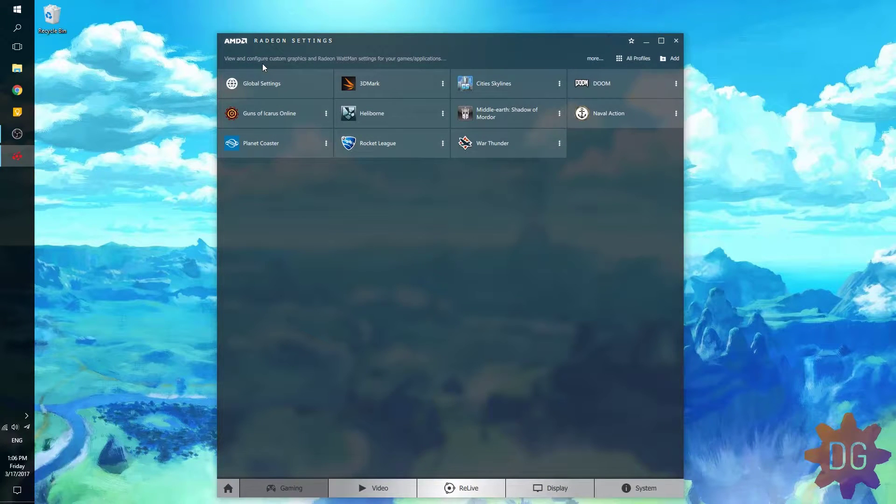
click(261, 74)
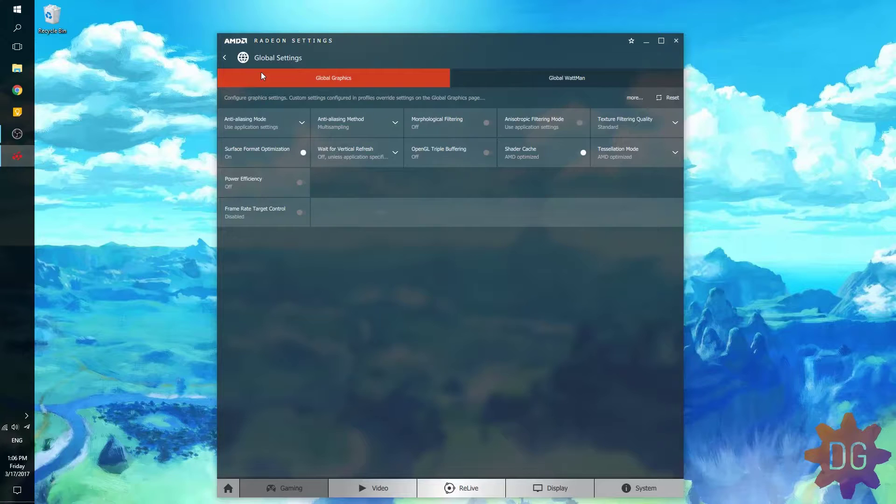
click(499, 82)
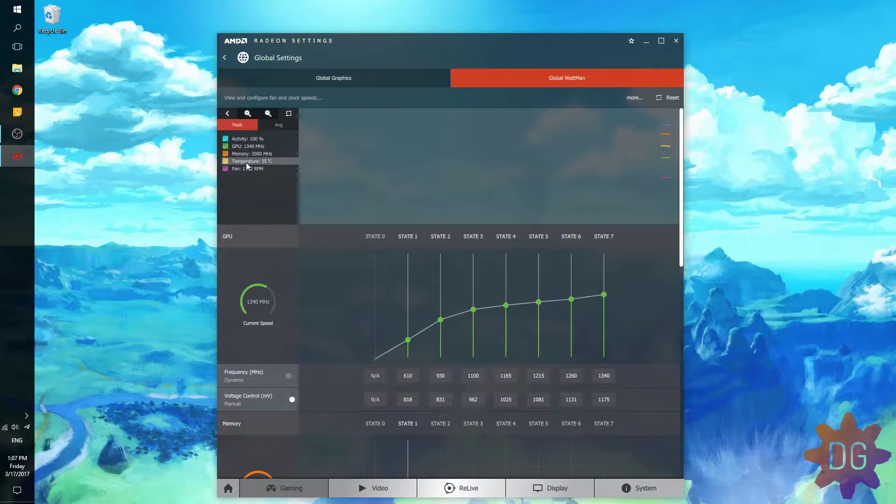
click(271, 122)
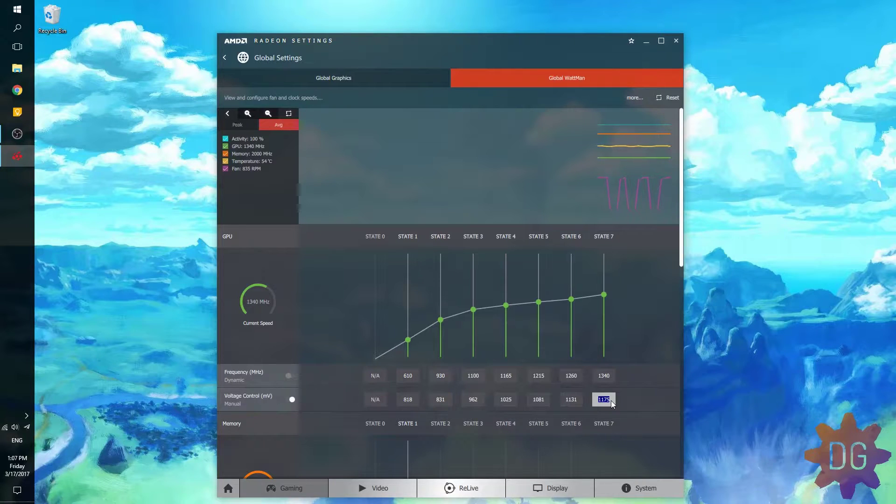
Set the memory State 1 voltage to 1000 mV and the power limit to 50 %, and apply the WattMan changes
text(000)
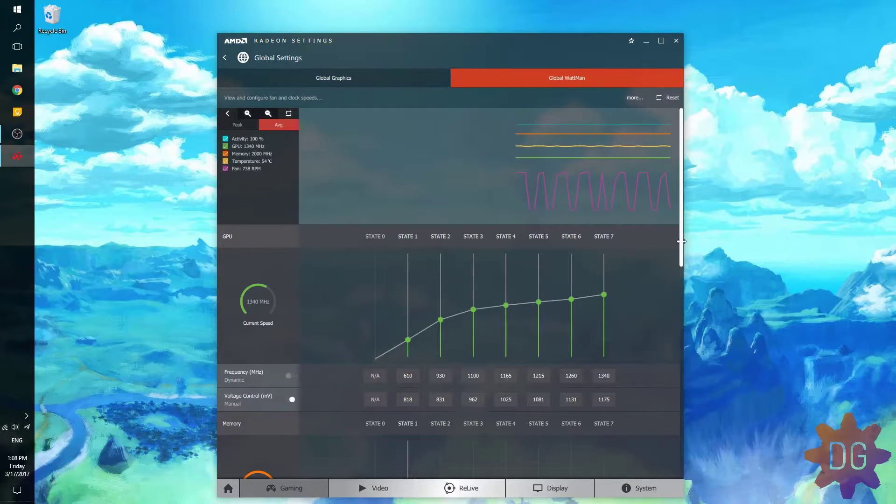
drag(681, 242, 682, 443)
drag(538, 305, 576, 304)
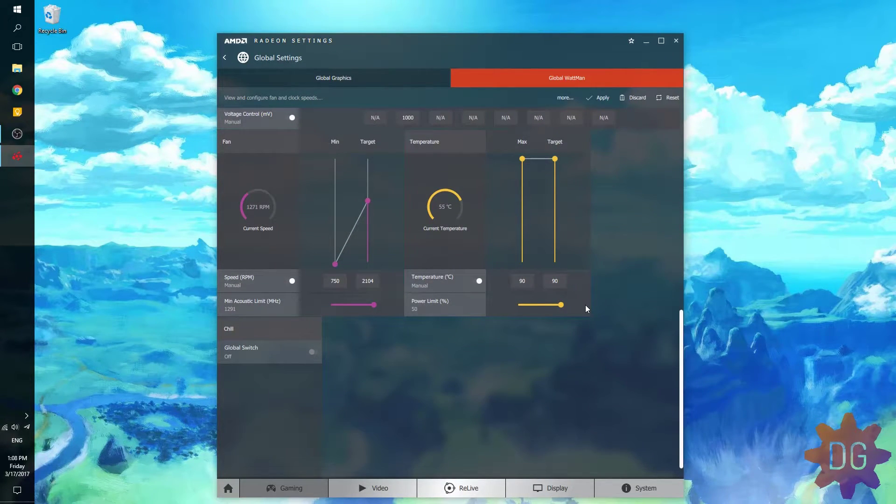
click(598, 98)
scroll(666, 247, up, 1)
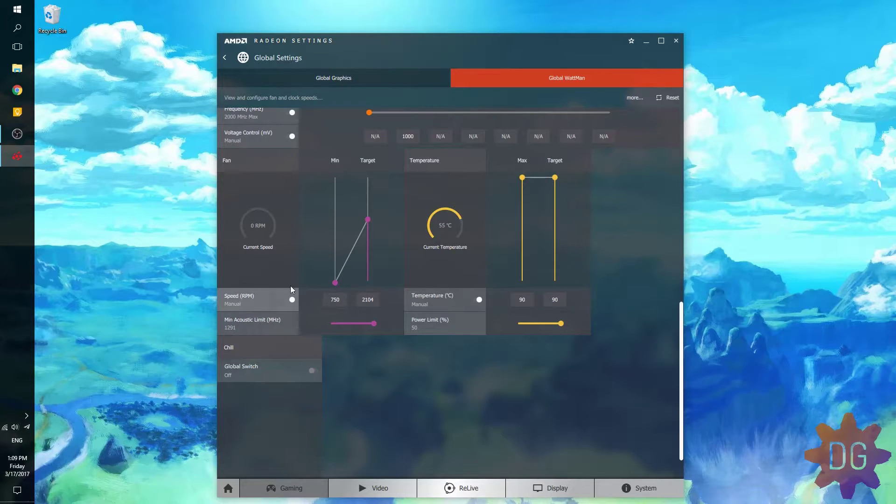
click(288, 300)
click(288, 300)
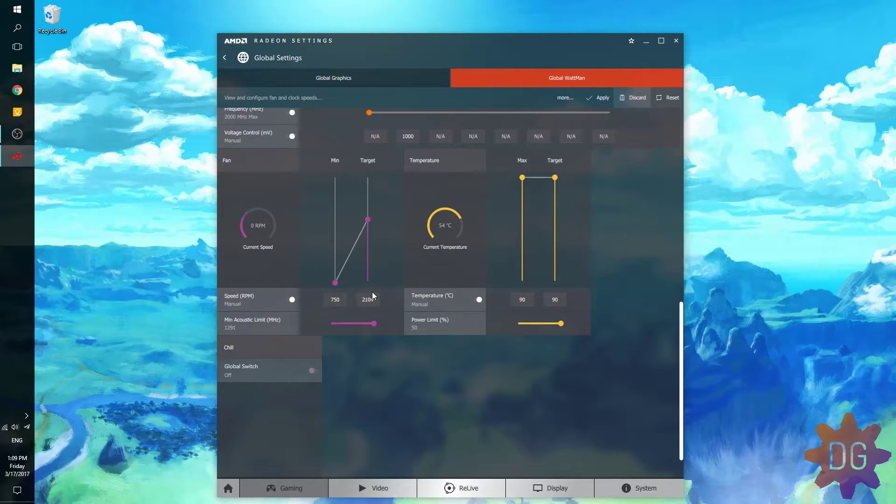
scroll(645, 413, up, 3)
scroll(646, 413, up, 3)
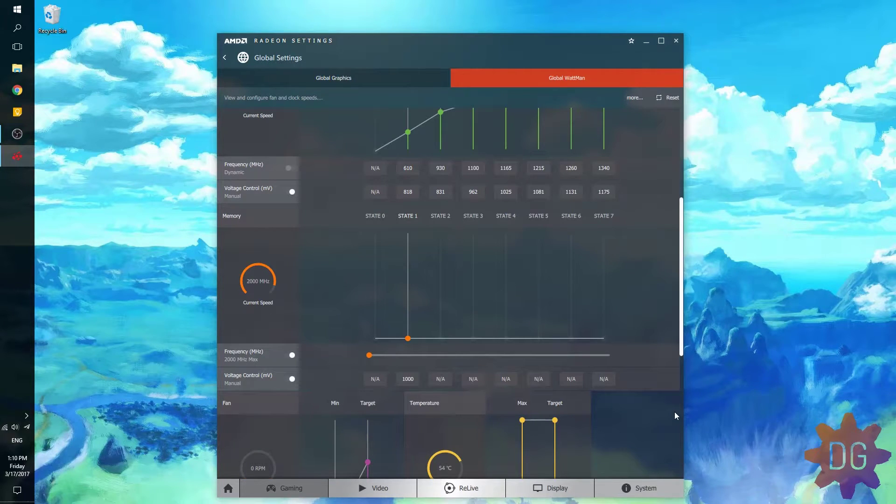
scroll(220, 112, up, 5)
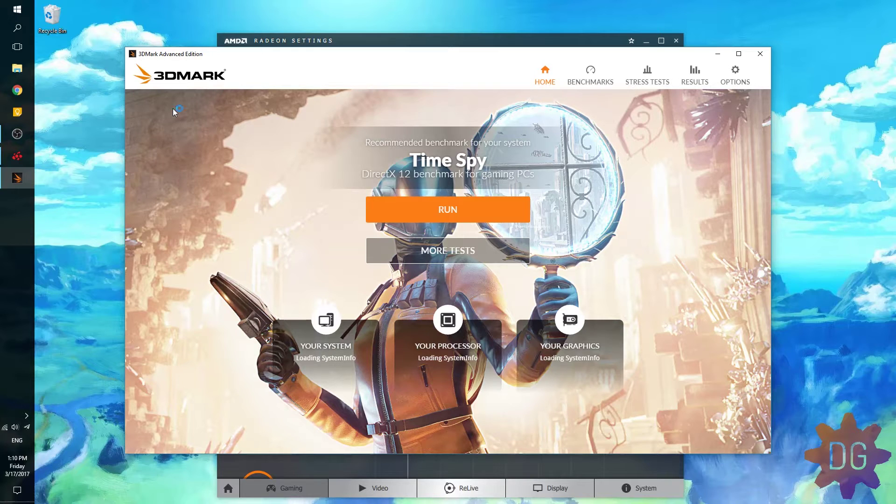
Switch to 3DMark and run the Fire Strike benchmark for high-performance gaming PCs
click(597, 69)
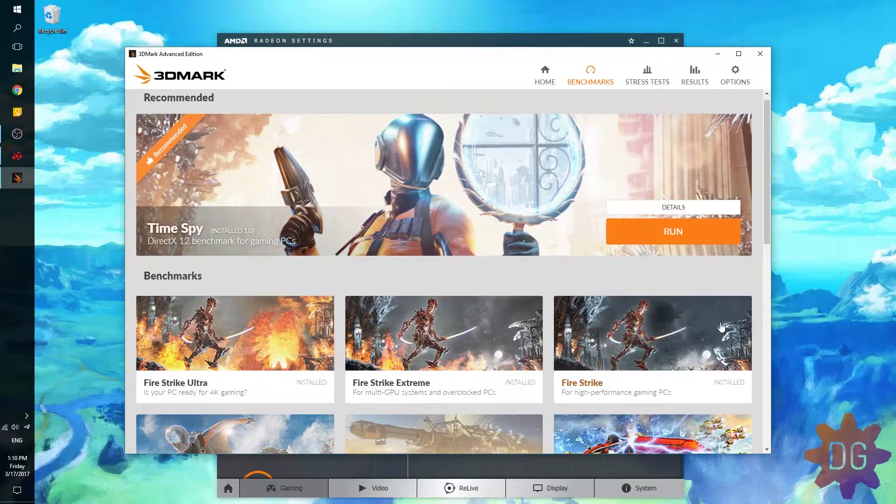
scroll(701, 312, down, 1)
click(701, 313)
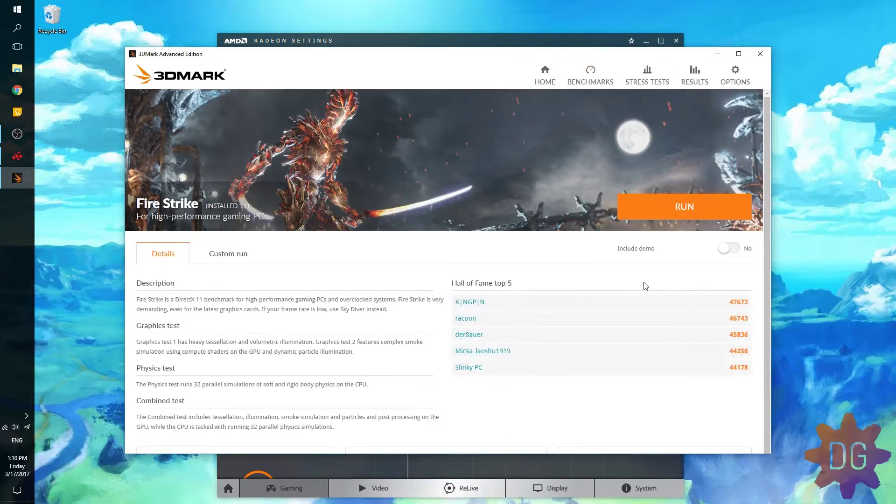
scroll(550, 252, down, 1)
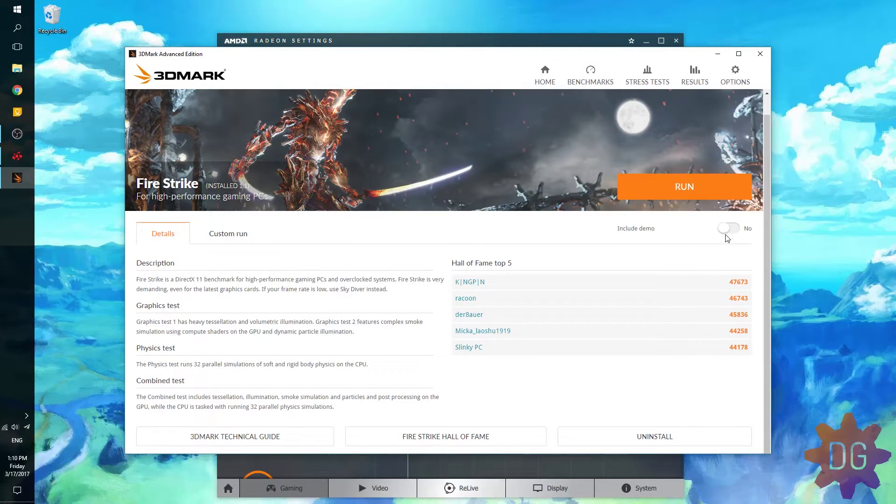
click(718, 193)
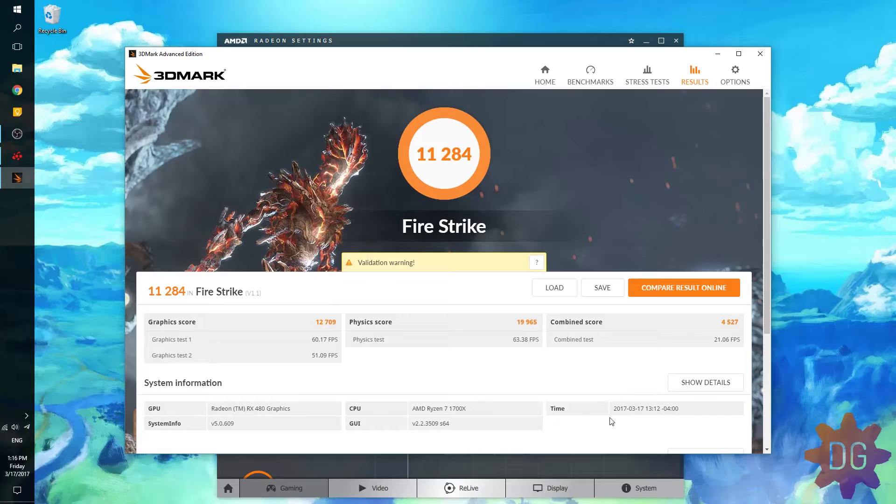
Examine the Fire Strike result's monitoring graphs for CPU temperature, GPU temperature, GPU load and CPU frequency
scroll(611, 418, down, 1)
scroll(612, 419, down, 3)
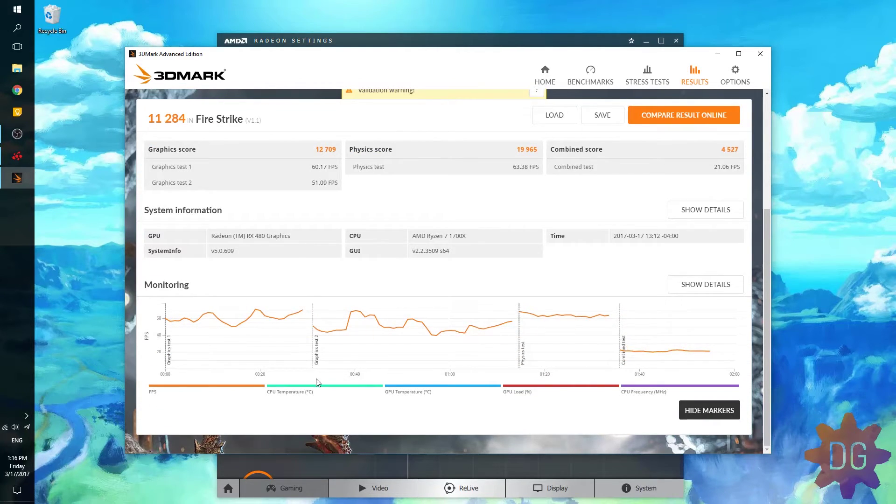
click(316, 393)
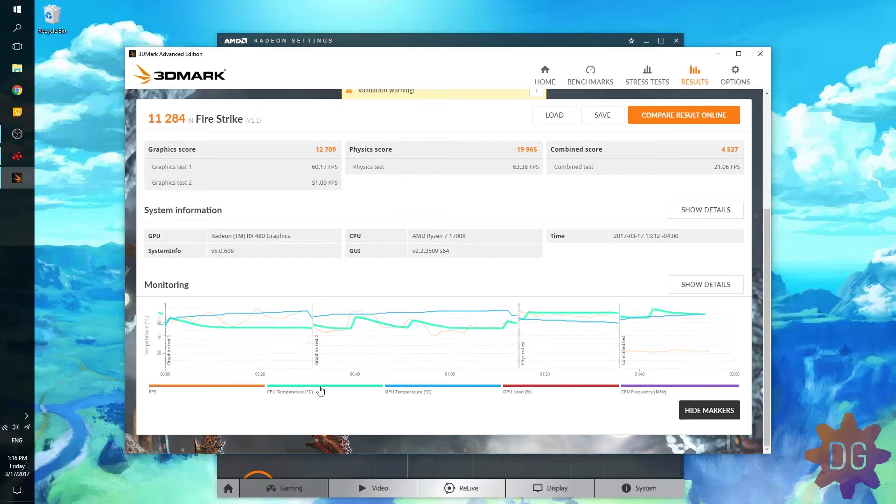
click(442, 393)
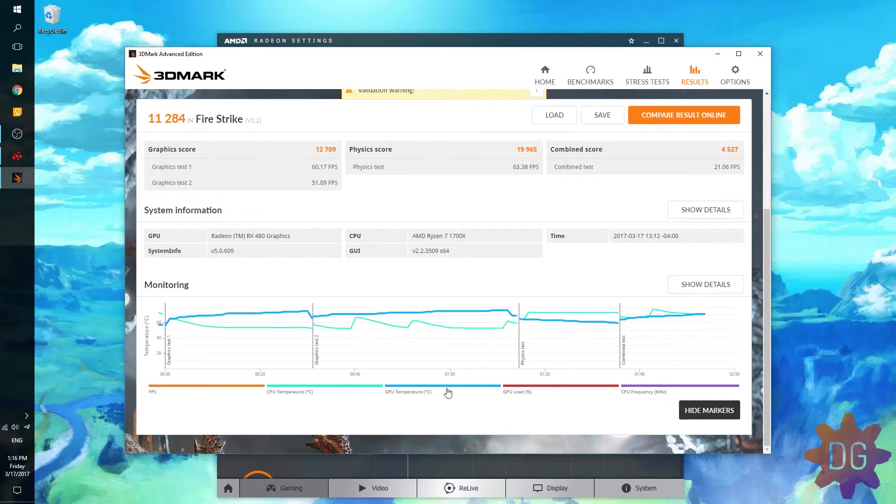
click(524, 392)
click(637, 393)
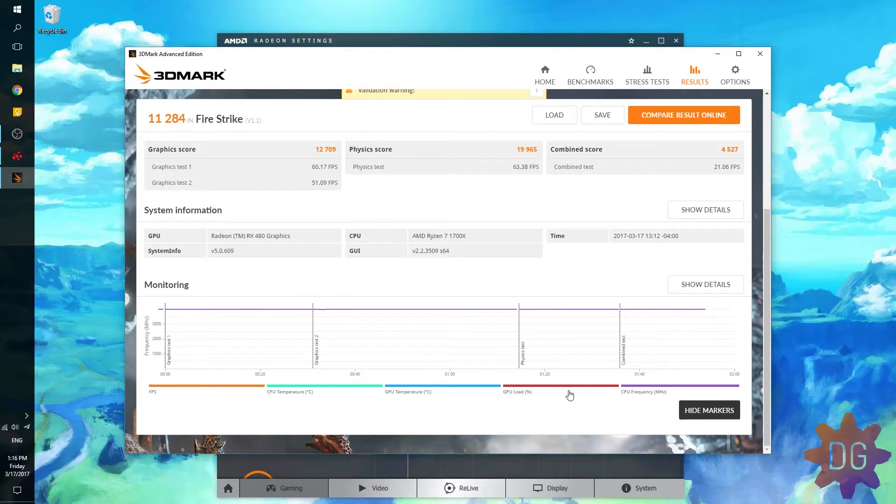
Show the monitoring details of the Fire Strike result and read through them
click(704, 284)
scroll(674, 304, down, 1)
scroll(674, 304, down, 5)
scroll(672, 304, up, 10)
Compare the Fire Strike result online and expand the similar systems scores within its result details
click(677, 290)
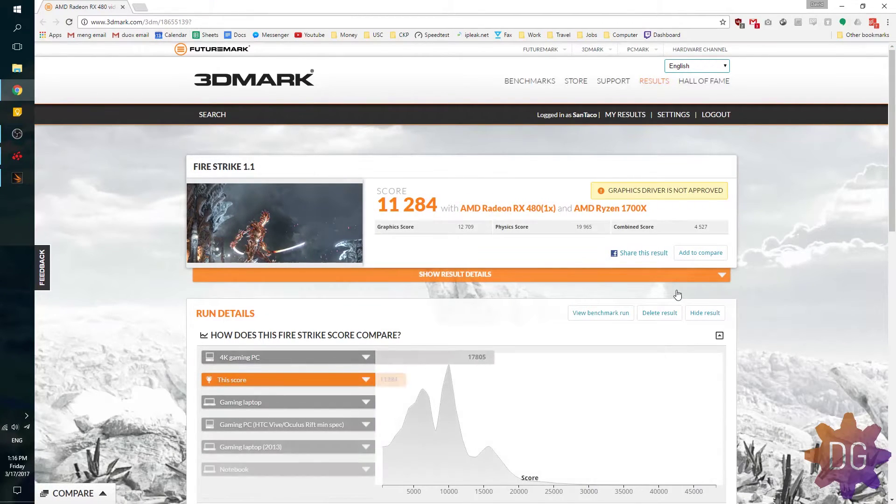
scroll(677, 294, down, 1)
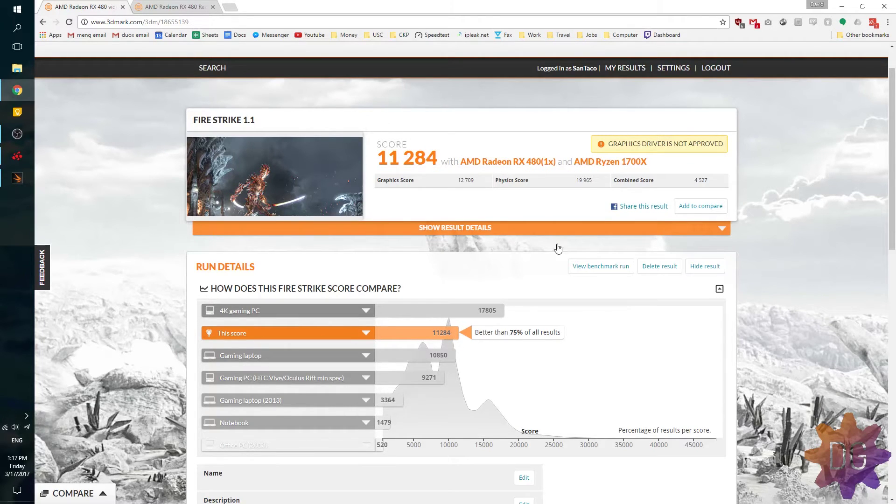
click(431, 229)
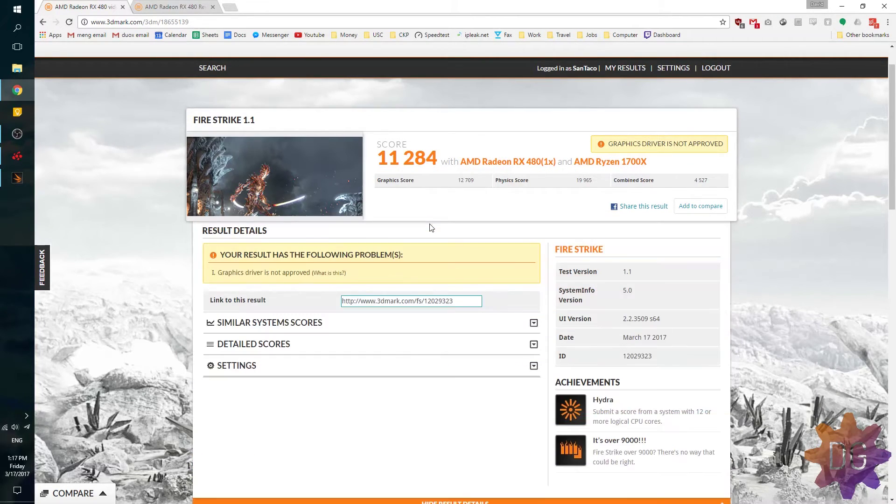
click(297, 331)
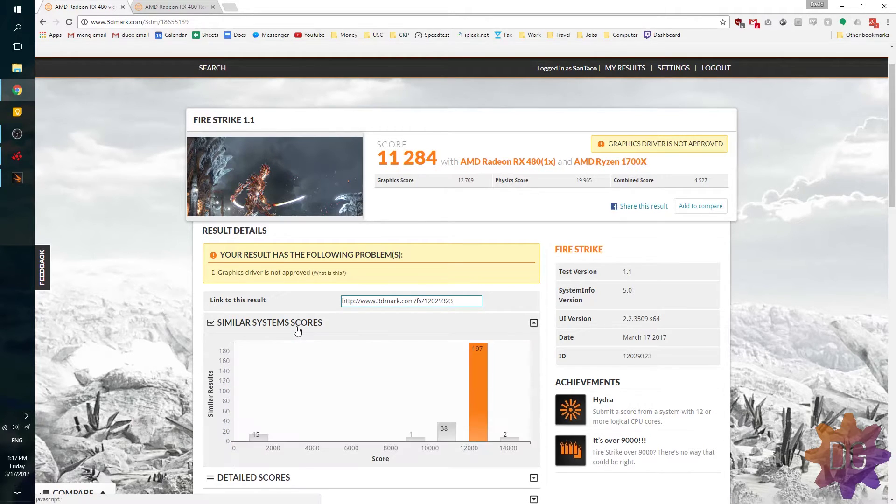
Open the similar-system results scoring 9600 - 11199 from the score distribution chart
scroll(352, 331, down, 1)
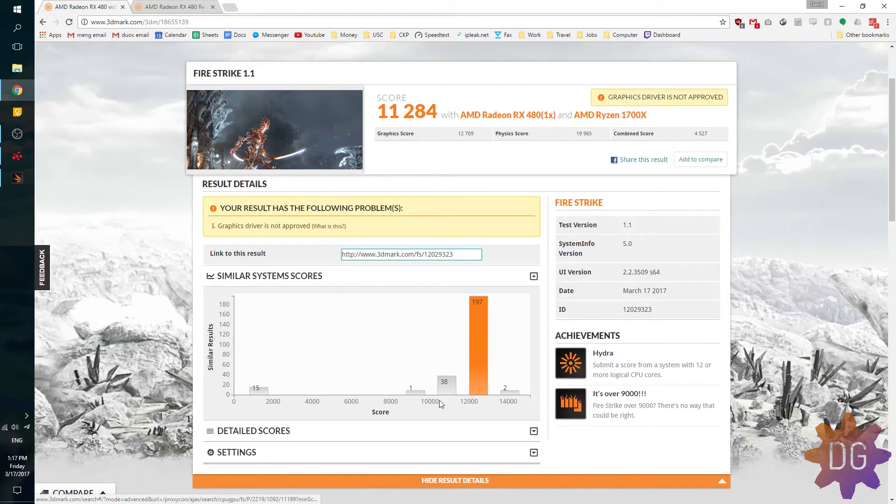
mouse_move(443, 385)
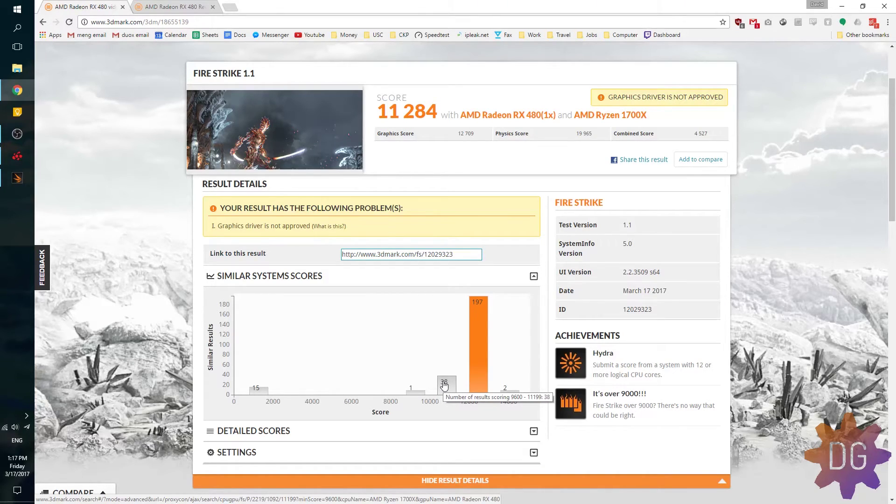
click(443, 385)
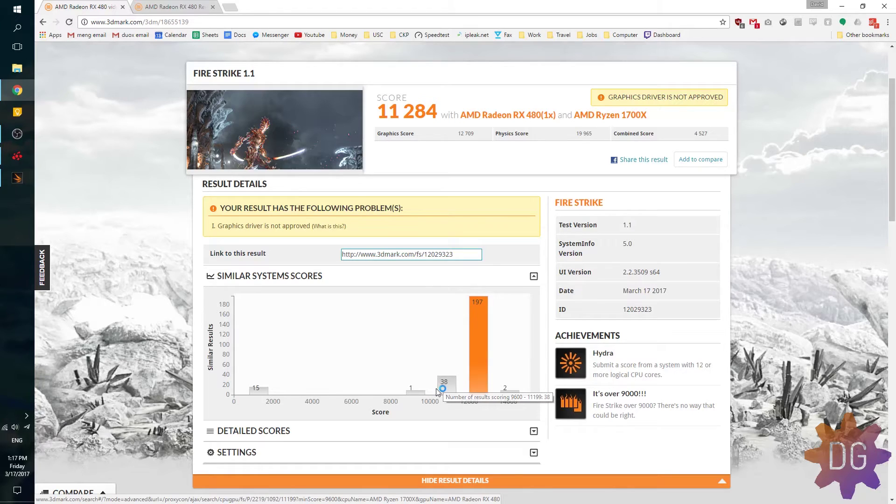